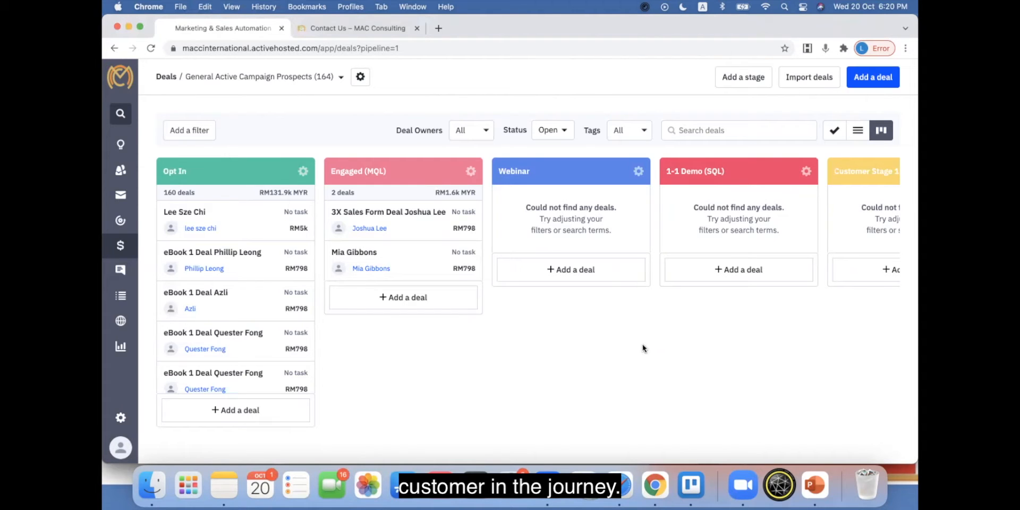
Step: Switch the deals pipeline to list view and scroll through the deal listing
left_click(860, 133)
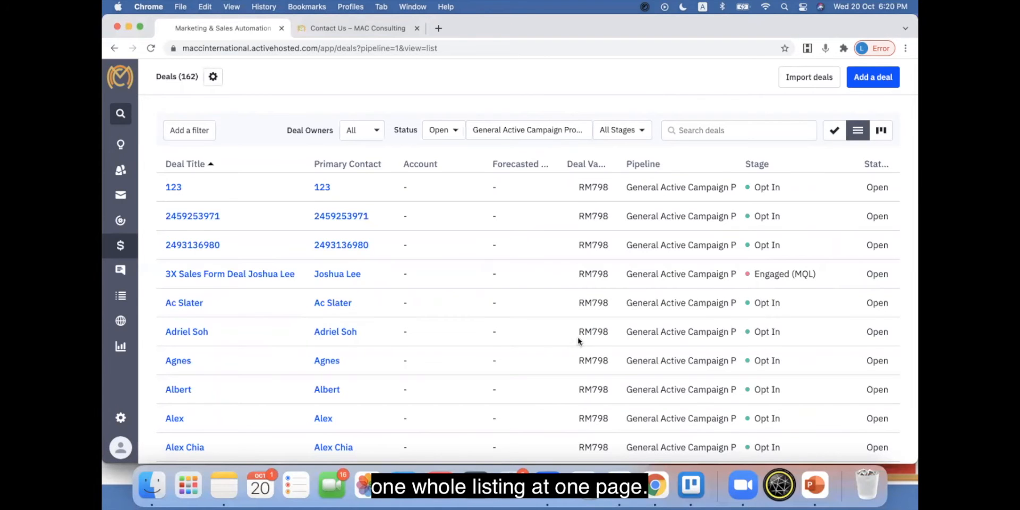
scroll(577, 348, "down", 3)
scroll(582, 352, "down", 5)
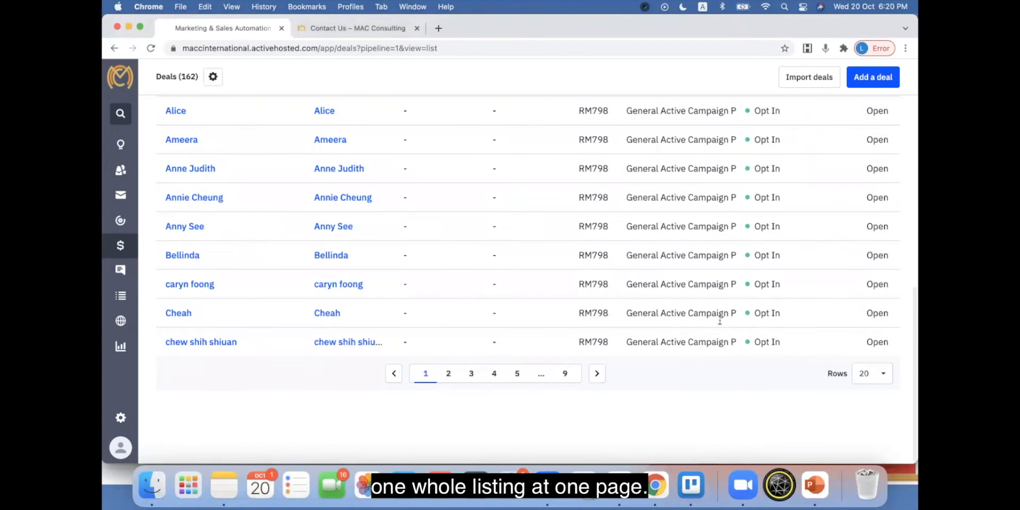
scroll(568, 356, "up", 8)
Step: Switch the deals to the task view and scroll through the deals grouped by next action
left_click(834, 130)
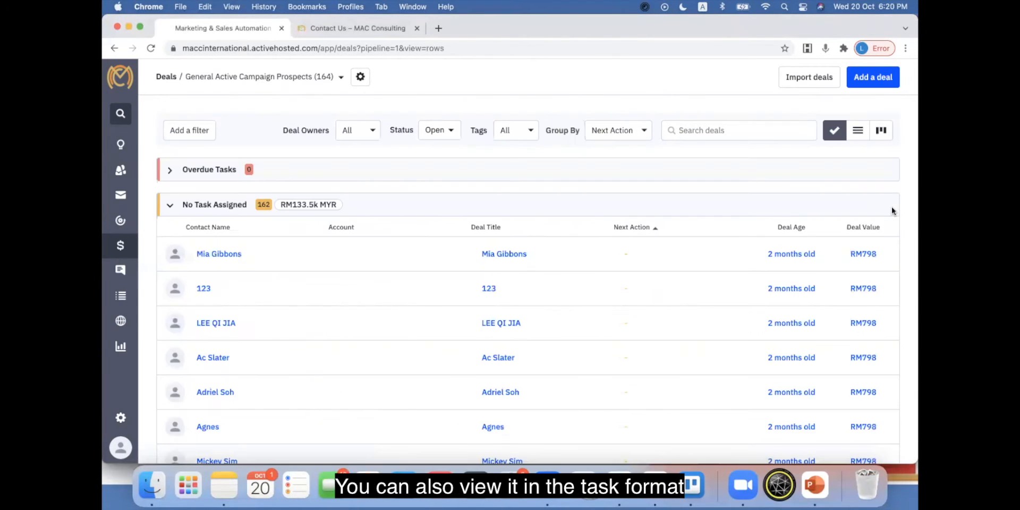
scroll(445, 206, "down", 2)
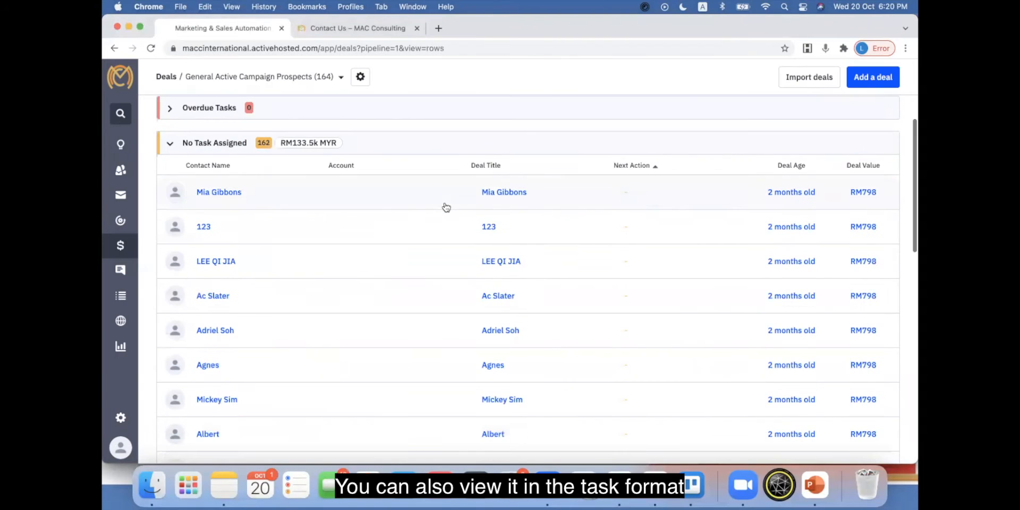
scroll(519, 223, "down", 3)
scroll(520, 222, "up", 5)
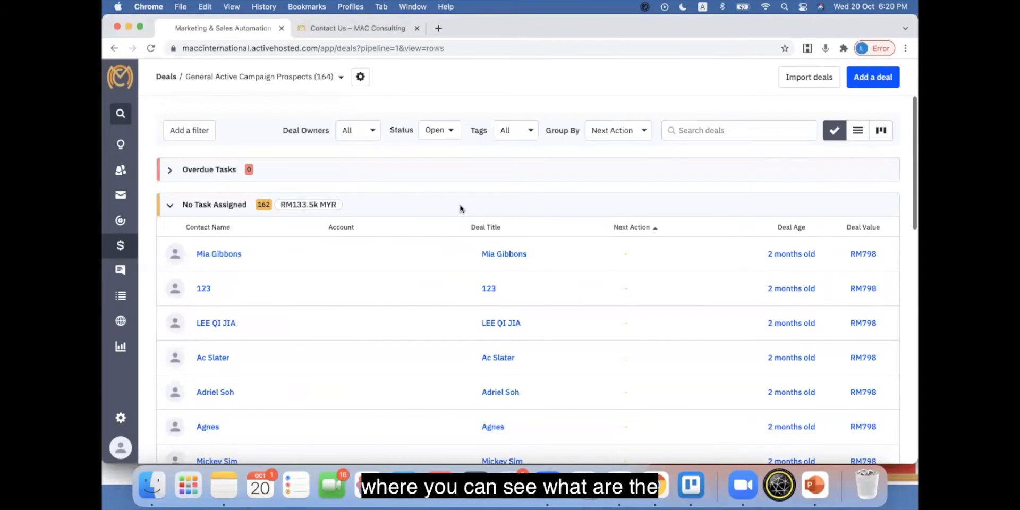
scroll(549, 216, "down", 2)
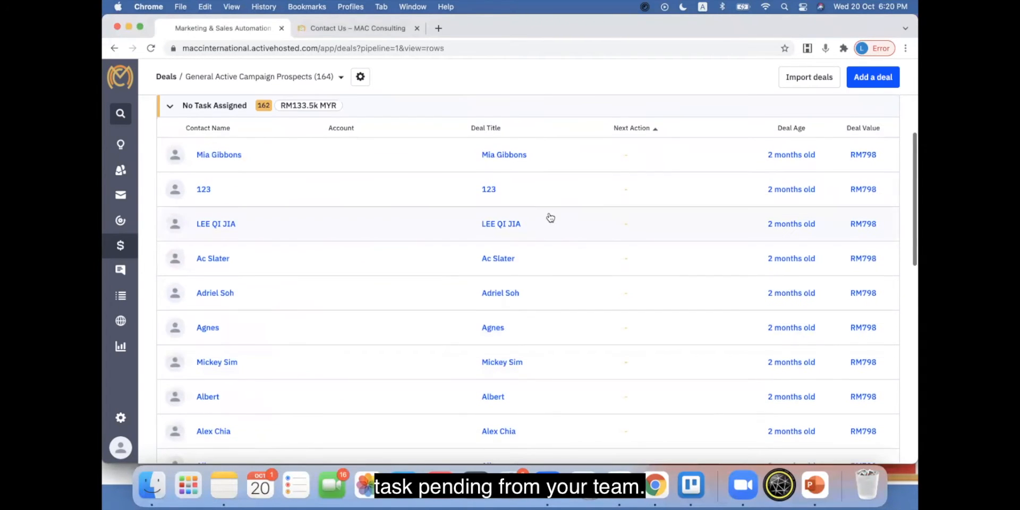
scroll(549, 216, "down", 6)
scroll(550, 217, "up", 10)
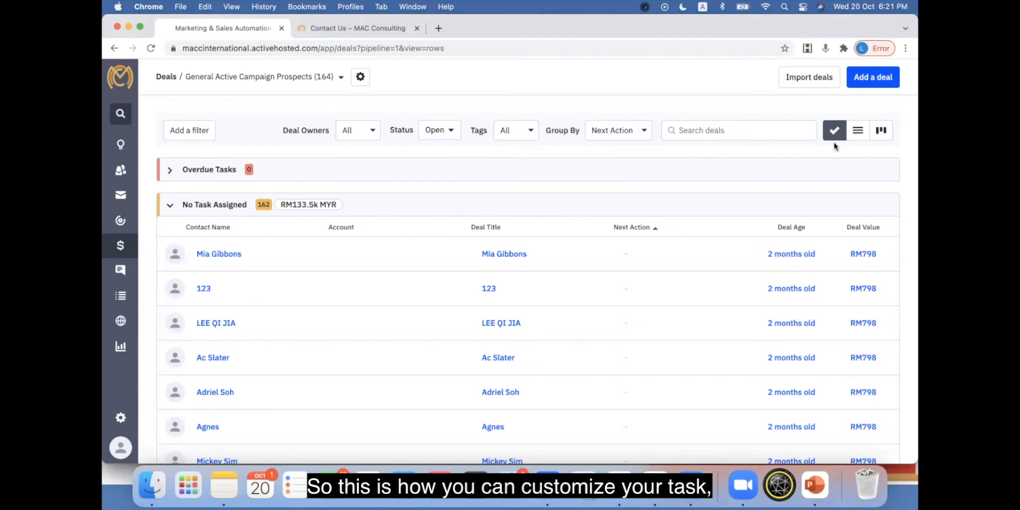
Step: Return the deals to the pipeline board view
left_click(881, 131)
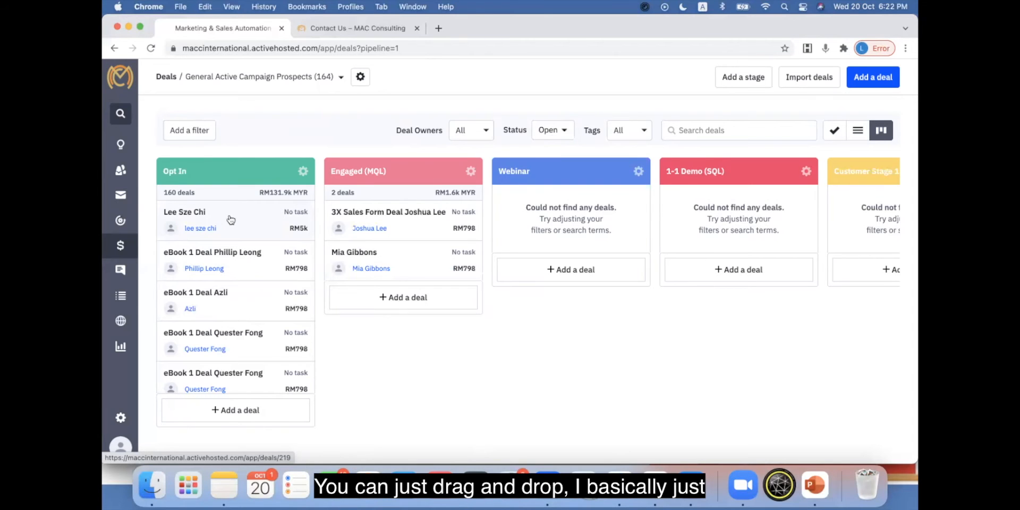
mouse_move(228, 221)
left_mouse_down()
mouse_move(859, 217)
mouse_move(617, 209)
mouse_move(569, 214)
mouse_move(863, 216)
mouse_move(472, 230)
mouse_move(355, 199)
mouse_move(326, 97)
mouse_move(326, 177)
mouse_move(647, 135)
mouse_move(158, 232)
left_mouse_up()
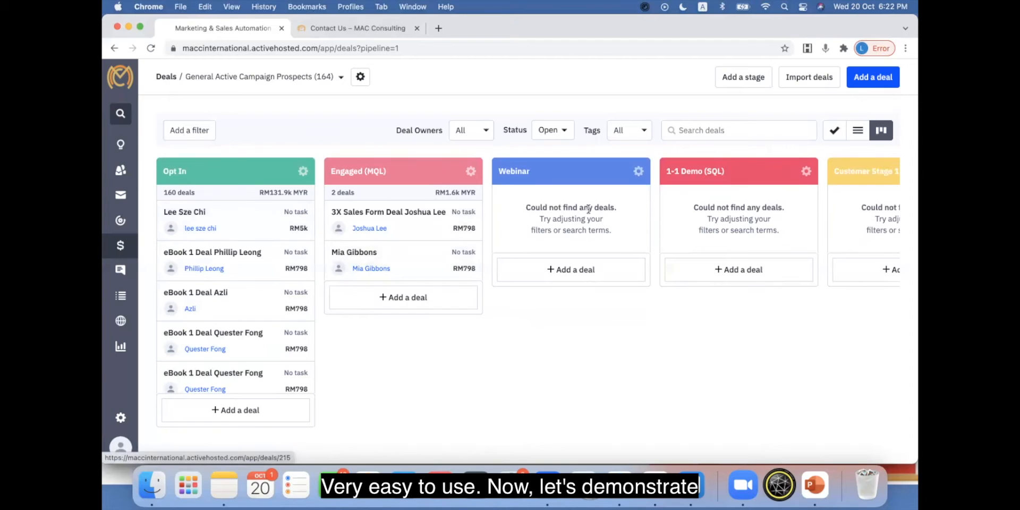
Step: Start a new deal, entering the prospect's name as the deal title and a deal value of 6000 MYR
left_click(874, 78)
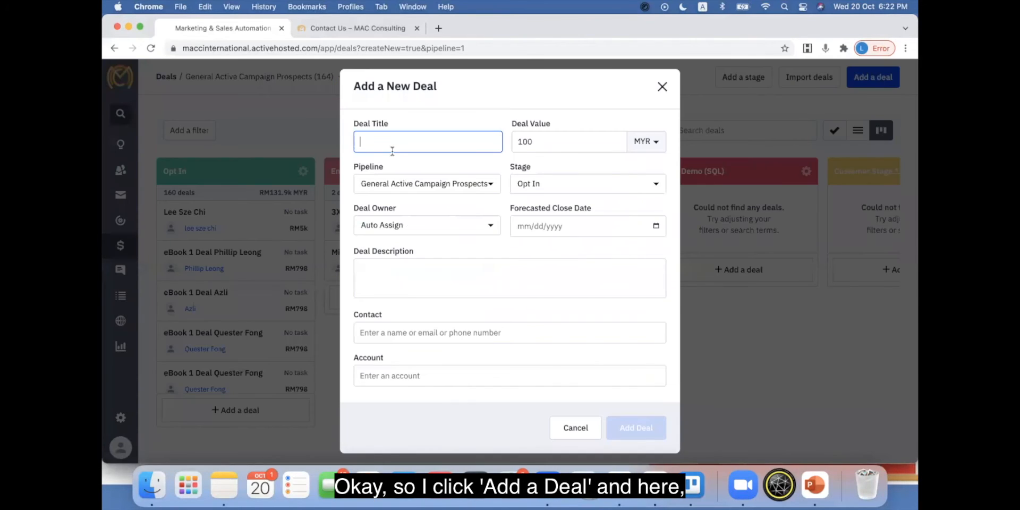
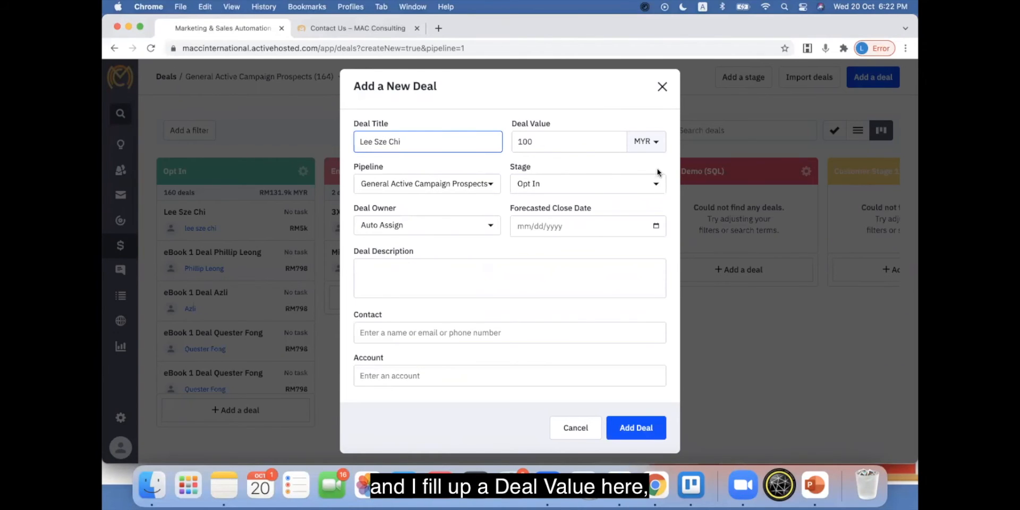
left_click_drag(543, 143, 481, 143)
type("6")
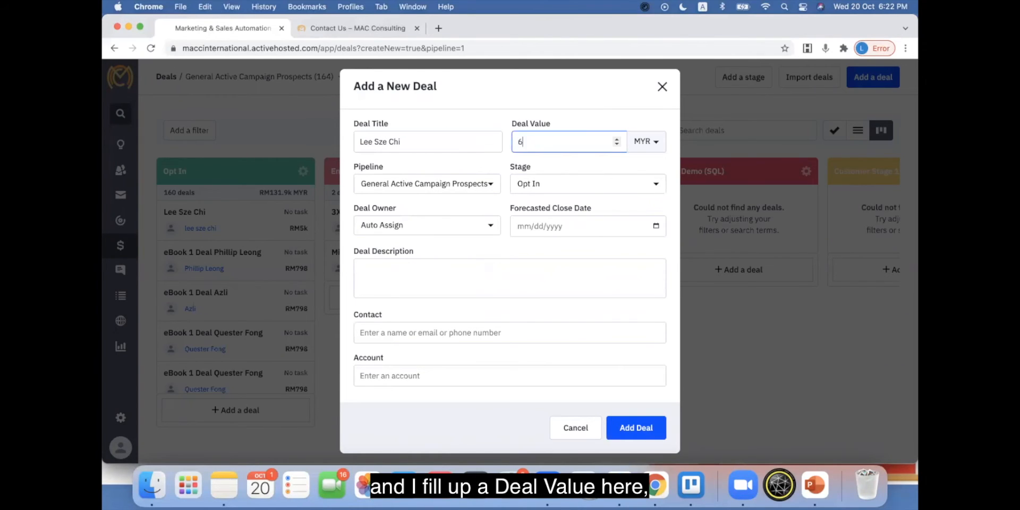
type("000")
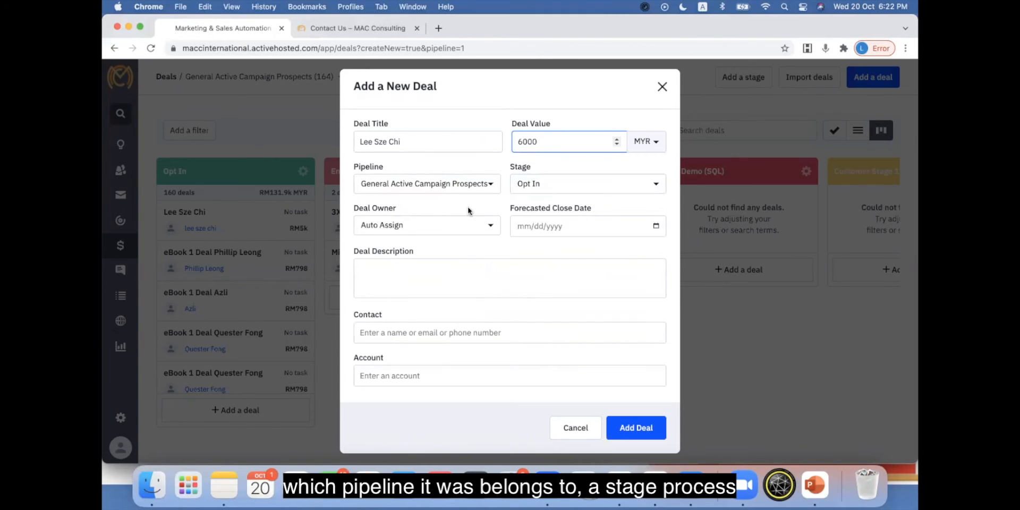
Step: Link the prospect's existing contact record to the new deal and add the deal
left_click(466, 228)
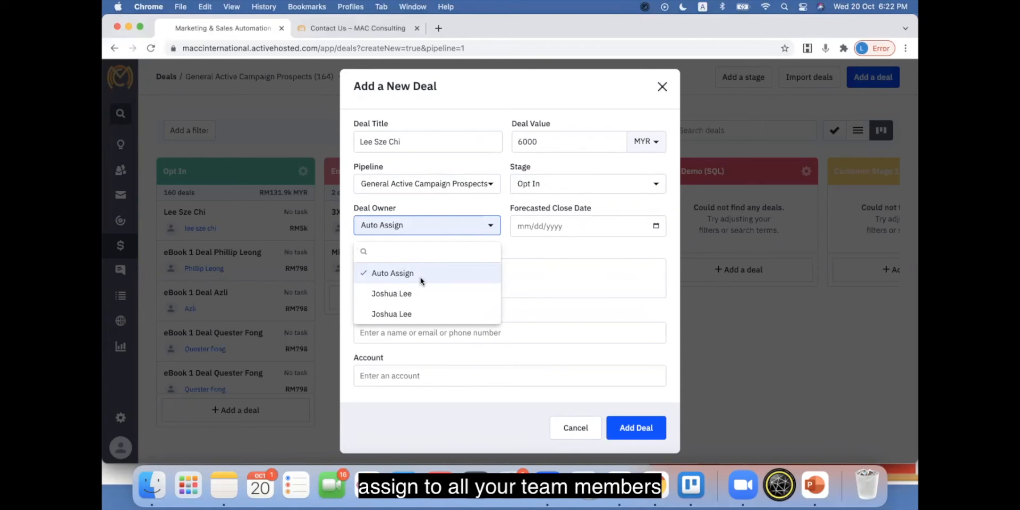
left_click(632, 276)
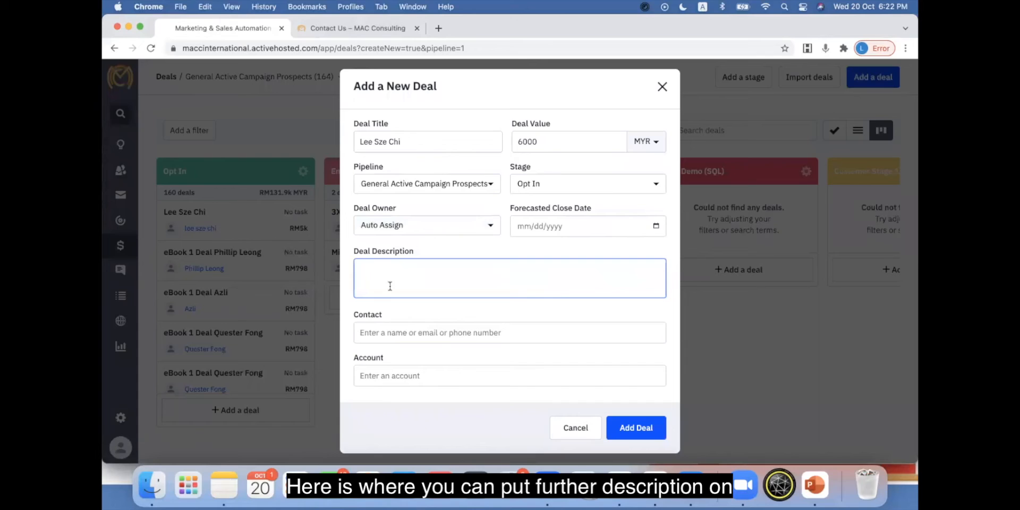
left_click(405, 332)
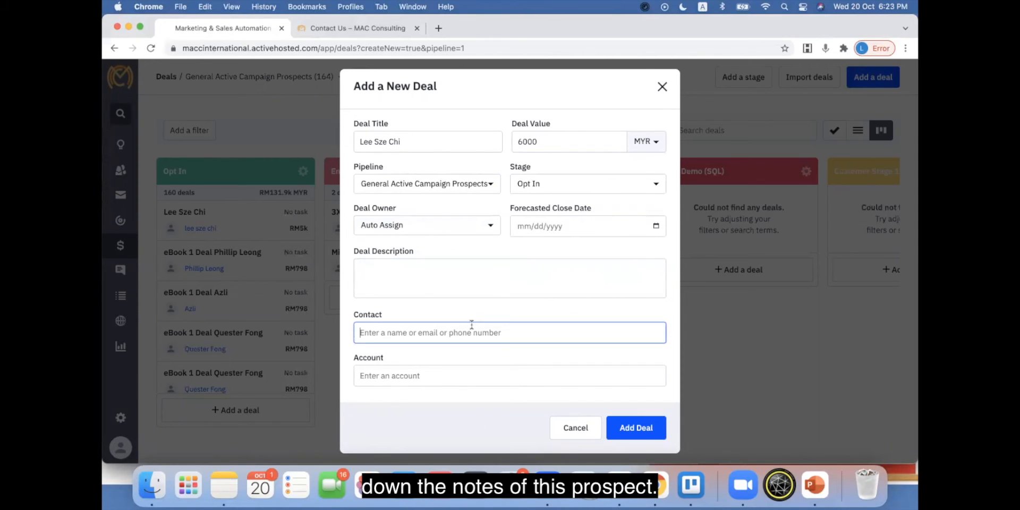
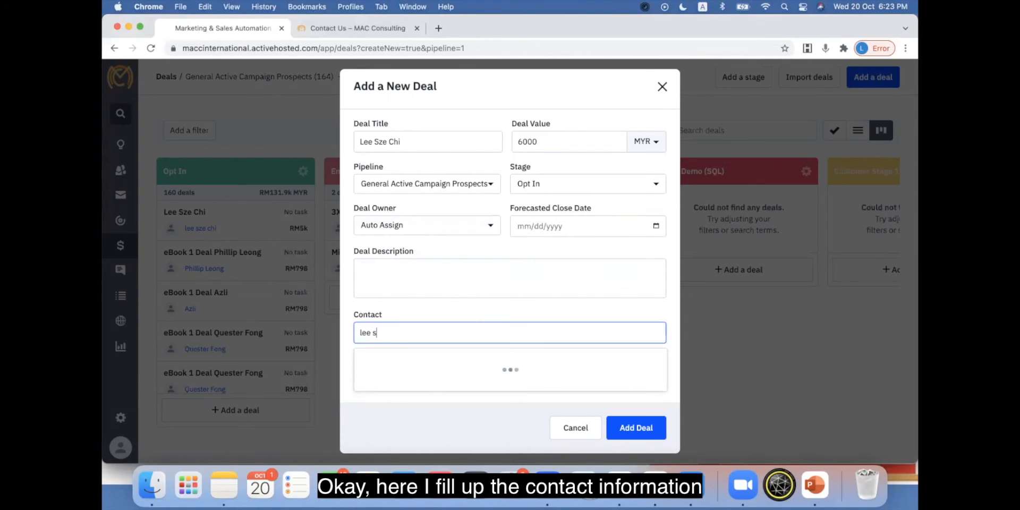
left_click(420, 384)
left_click(643, 431)
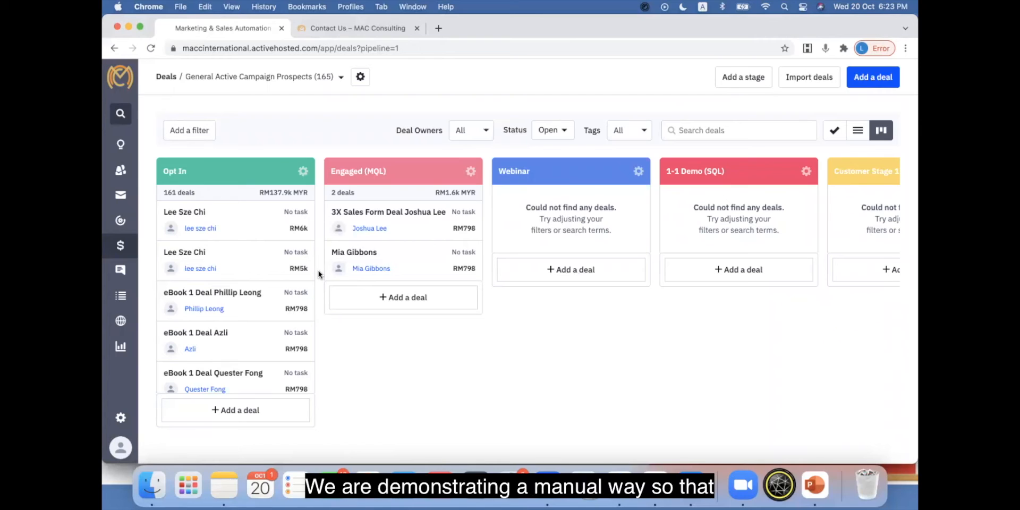
Step: Open the newly created deal and review its details and status options
left_click(245, 223)
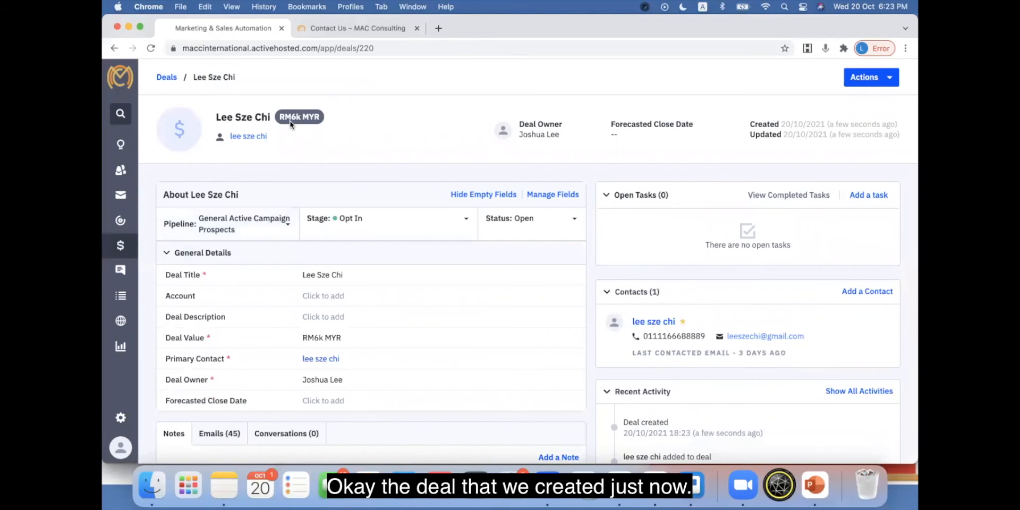
scroll(494, 292, "down", 1)
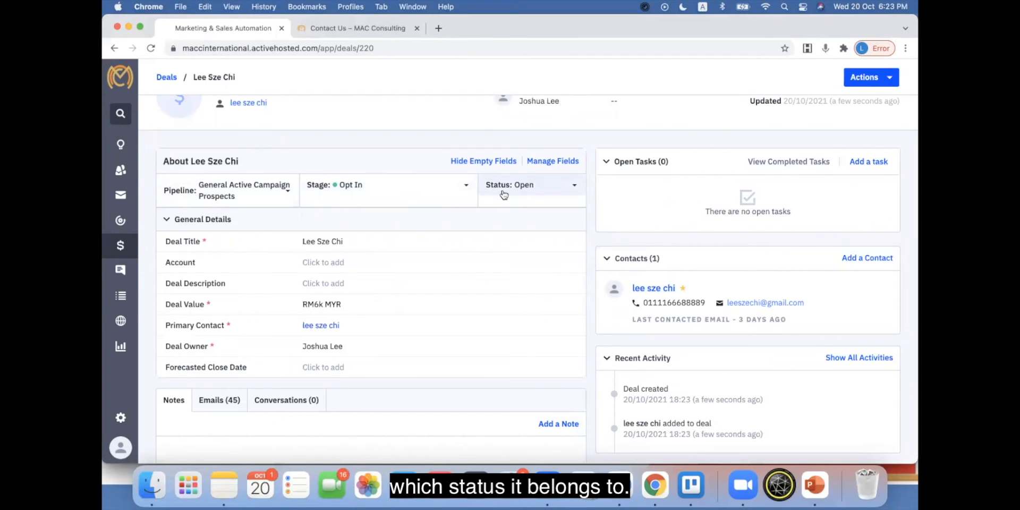
left_click(535, 190)
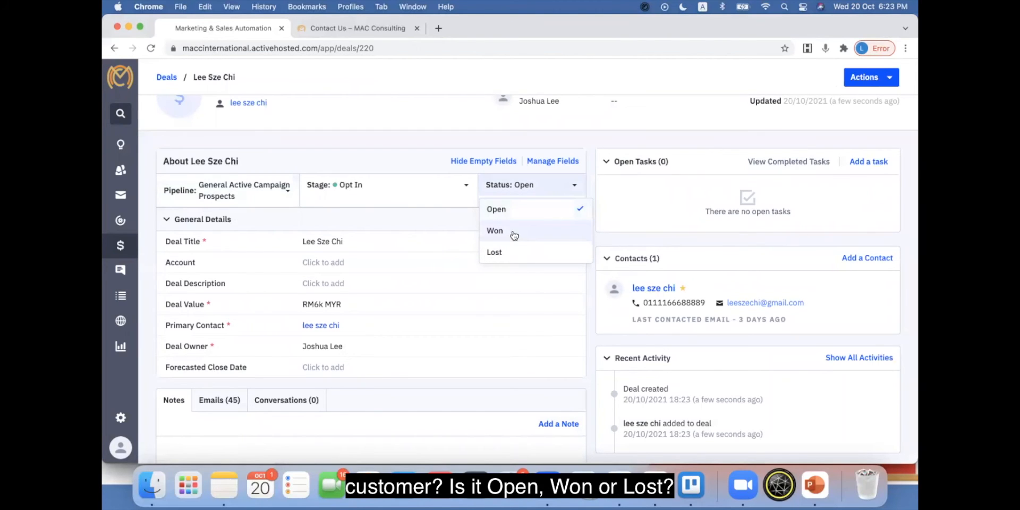
left_click(506, 298)
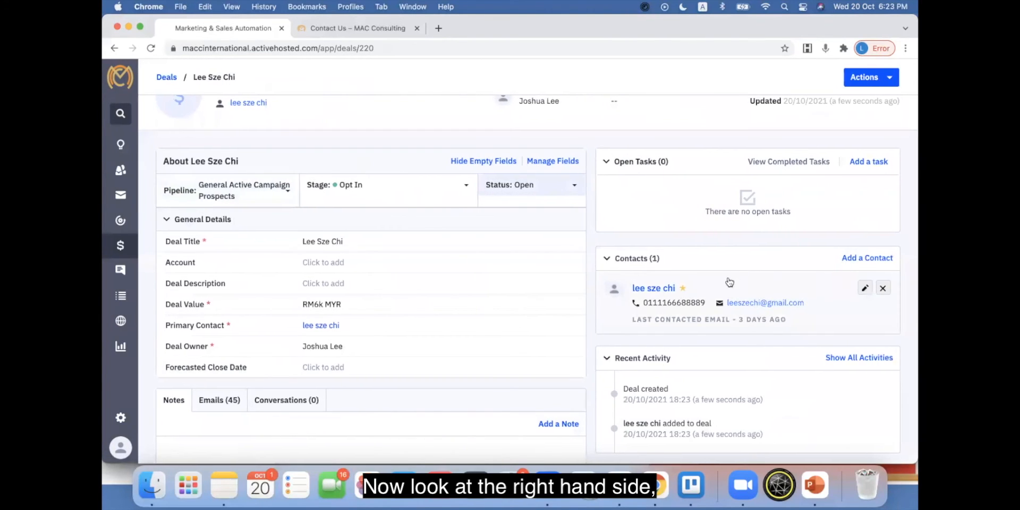
scroll(776, 319, "down", 3)
scroll(805, 318, "up", 2)
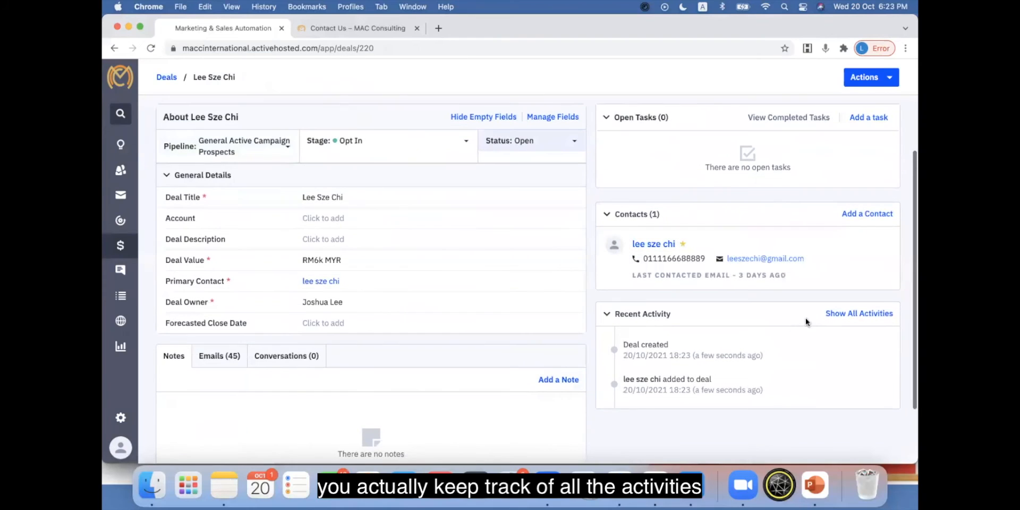
Step: Open the deal's full recent activities history and scroll through it, then close it
left_click(848, 315)
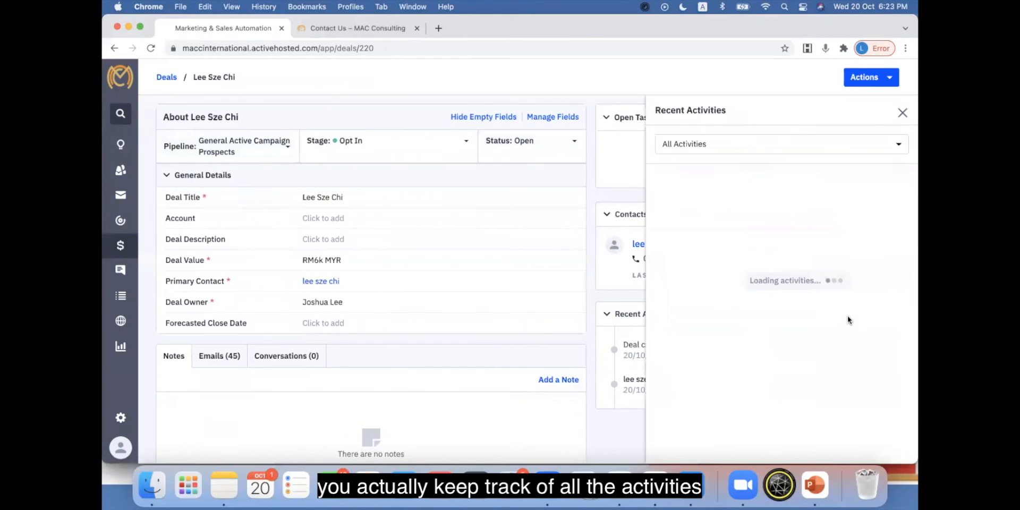
left_click(906, 113)
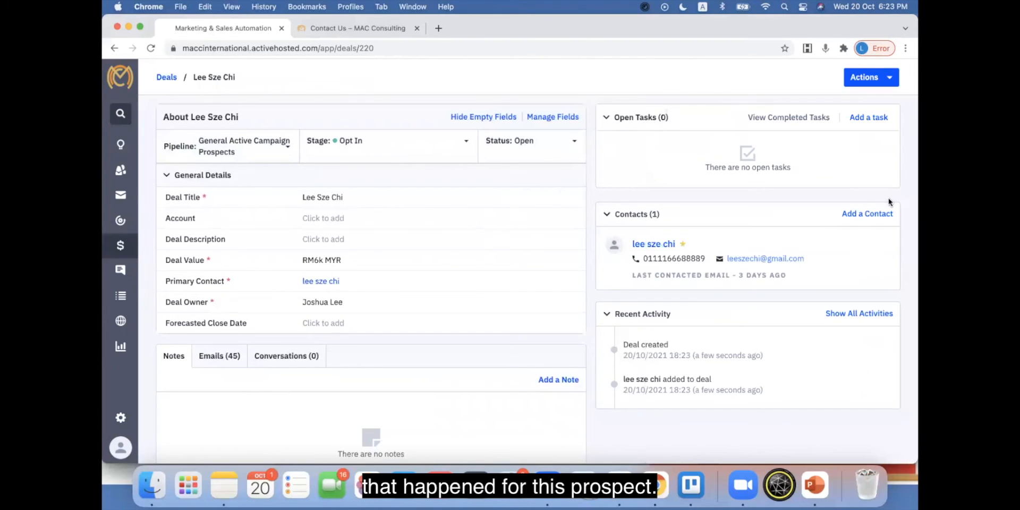
left_click(871, 319)
scroll(808, 308, "down", 10)
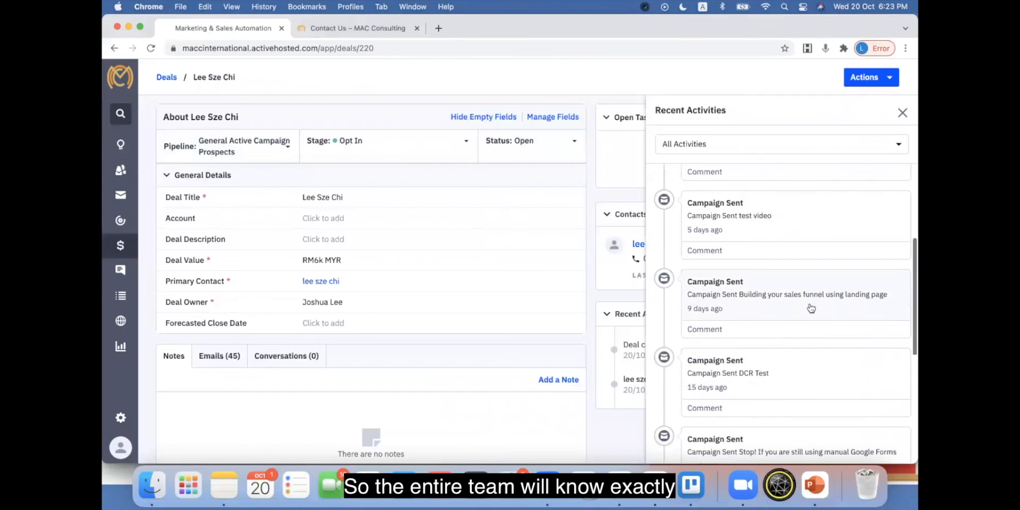
scroll(810, 308, "down", 8)
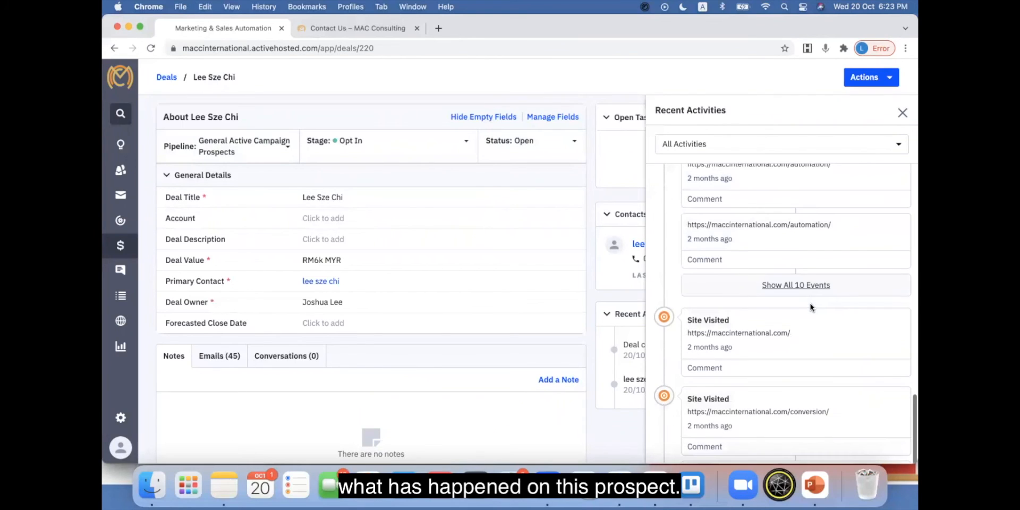
scroll(810, 308, "down", 6)
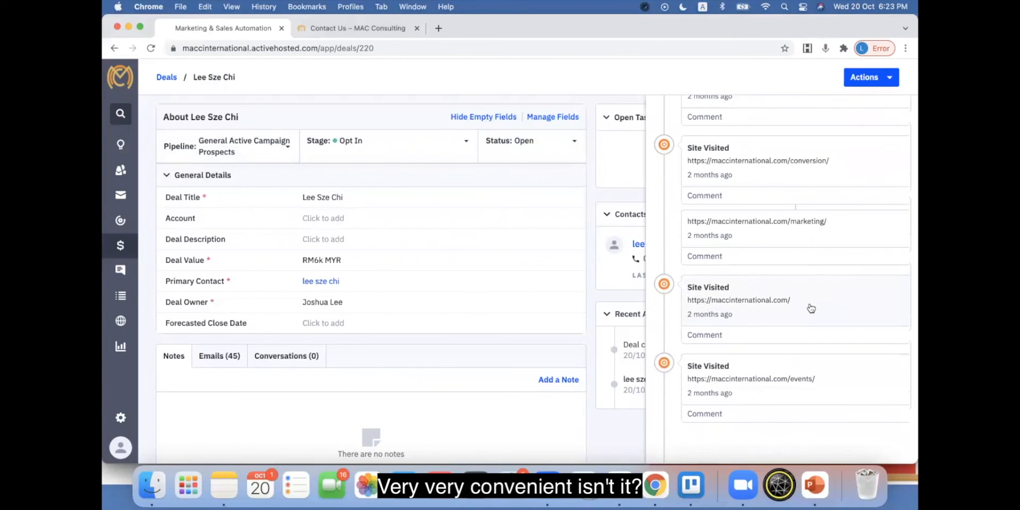
scroll(810, 307, "up", 20)
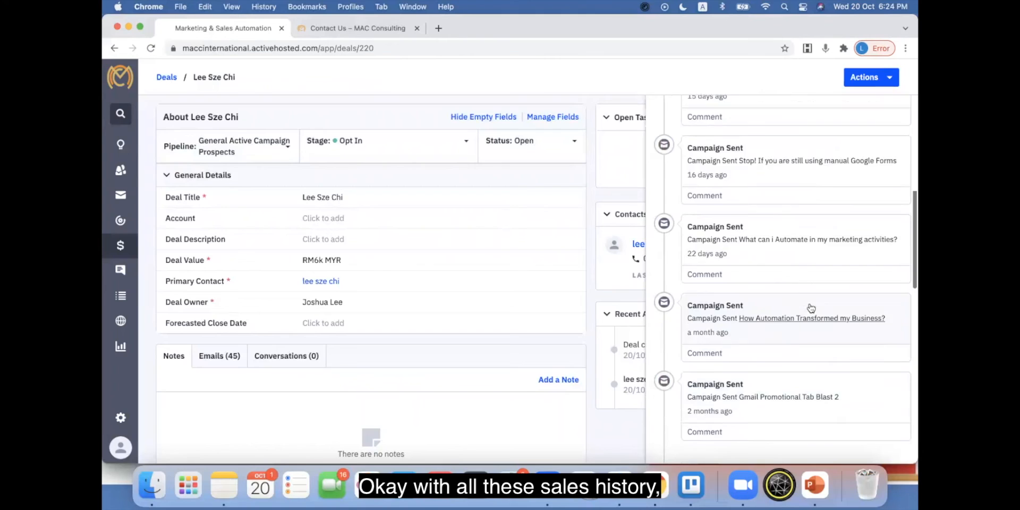
scroll(806, 300, "up", 5)
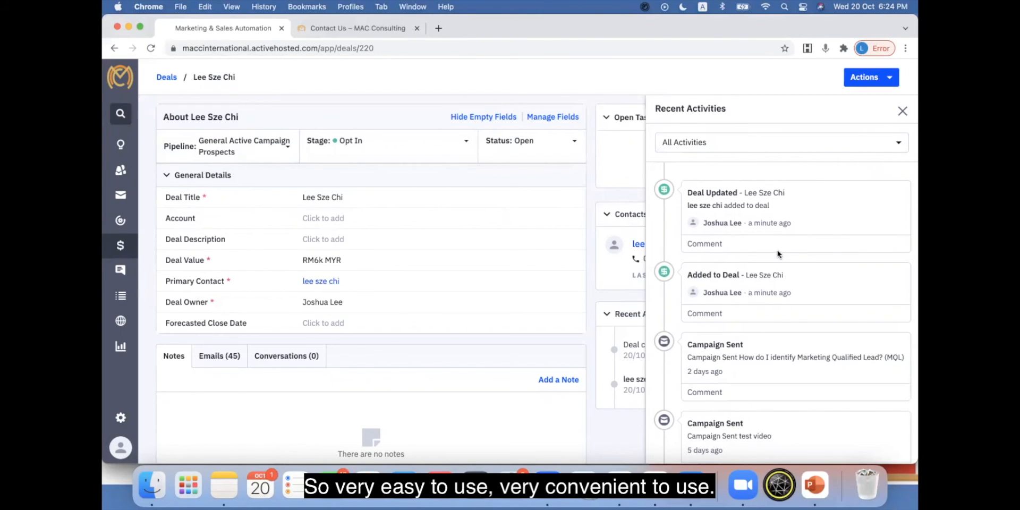
left_click(903, 111)
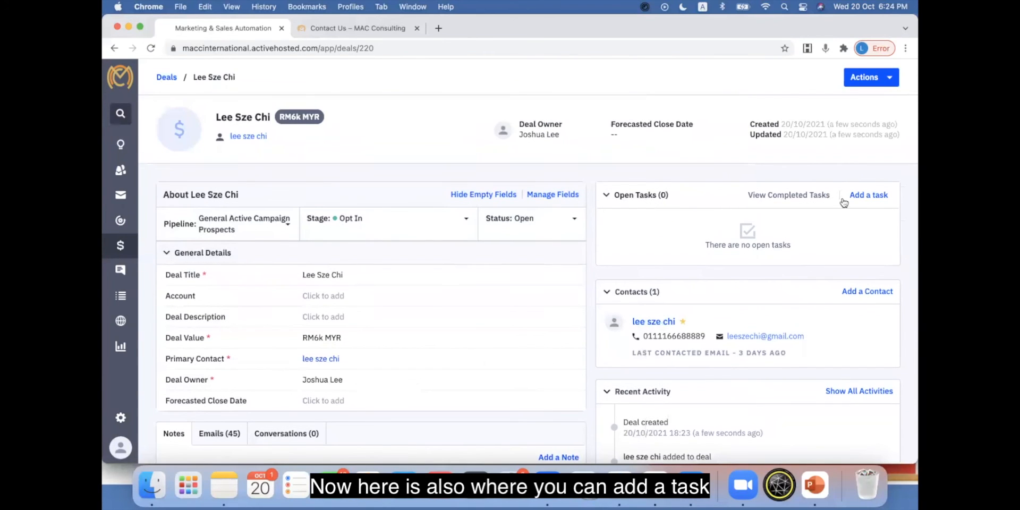
Step: Add a task to the deal titled "Send Prospoal" with task type Email, keeping the default assignee and due date
left_click(865, 196)
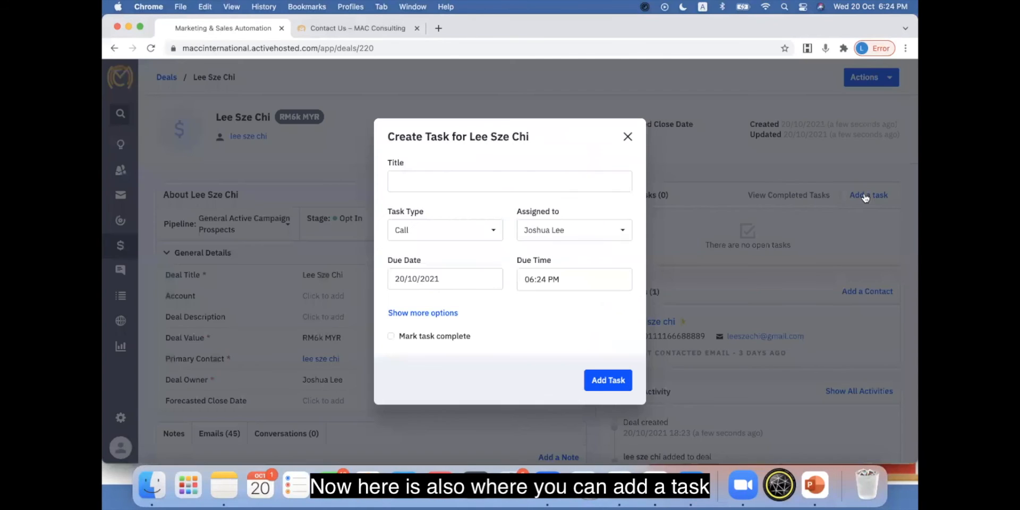
left_click(444, 182)
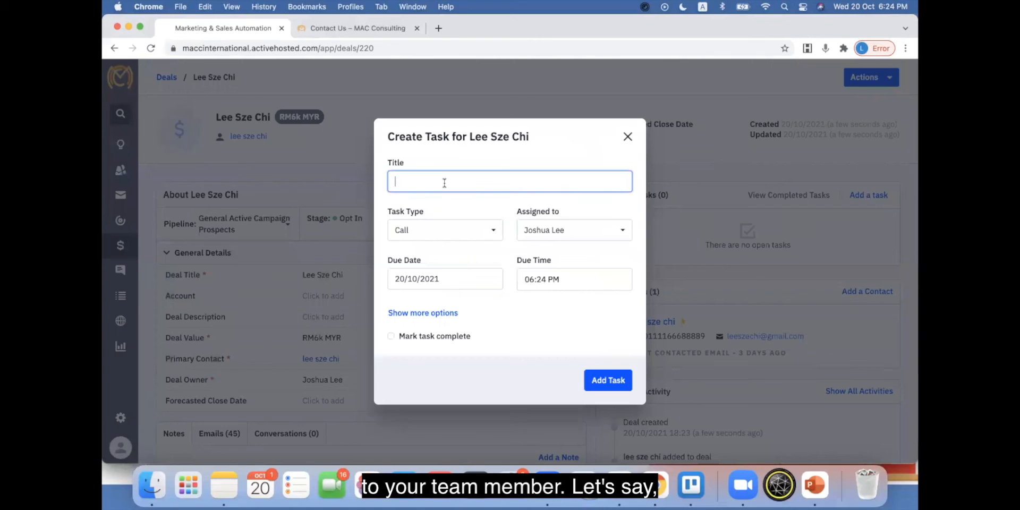
type("Send Prospoal")
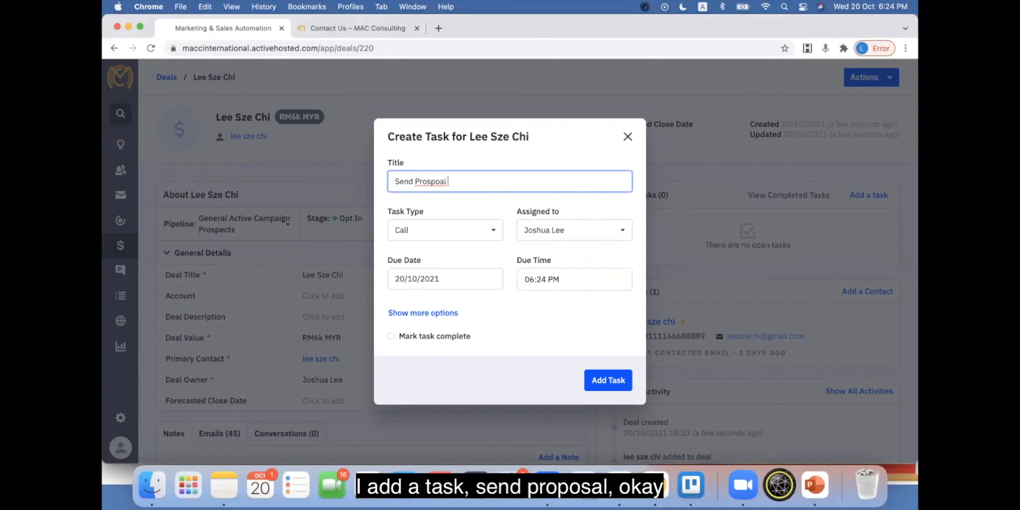
left_click(450, 239)
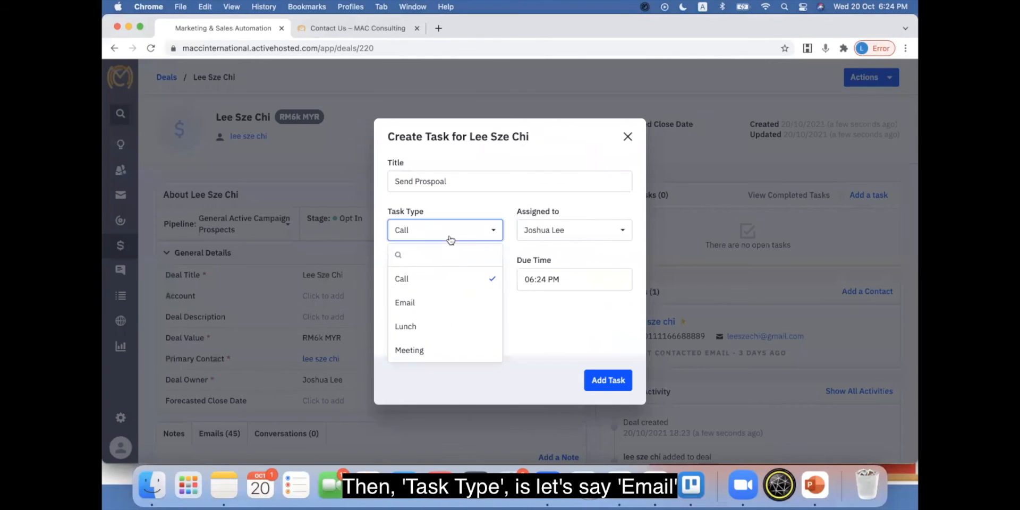
left_click(432, 303)
left_click(578, 236)
left_click(557, 278)
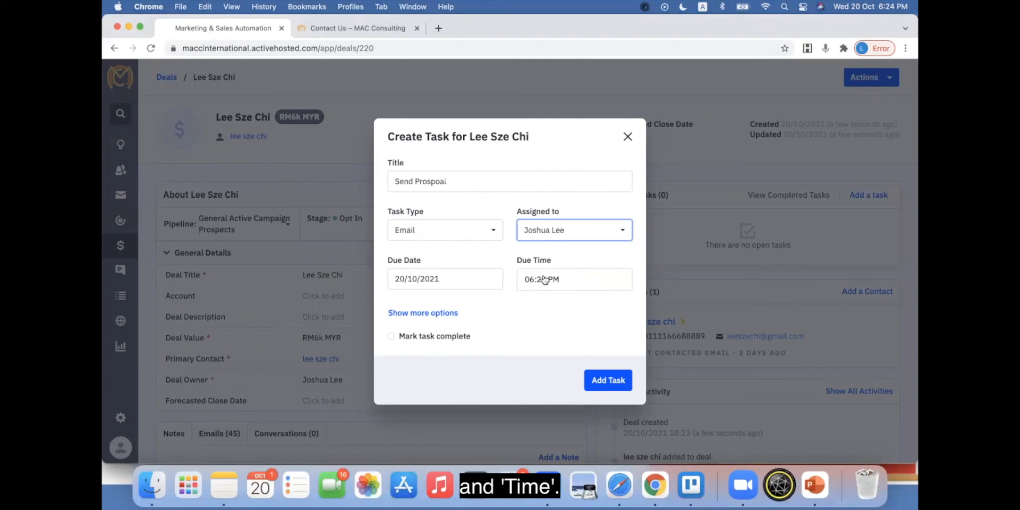
left_click(609, 382)
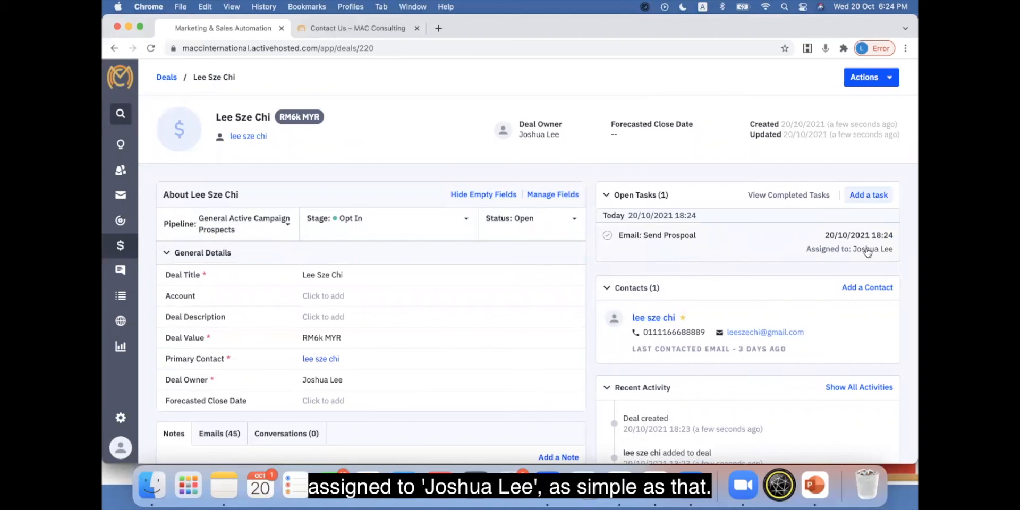
scroll(765, 250, "down", 2)
scroll(762, 251, "up", 1)
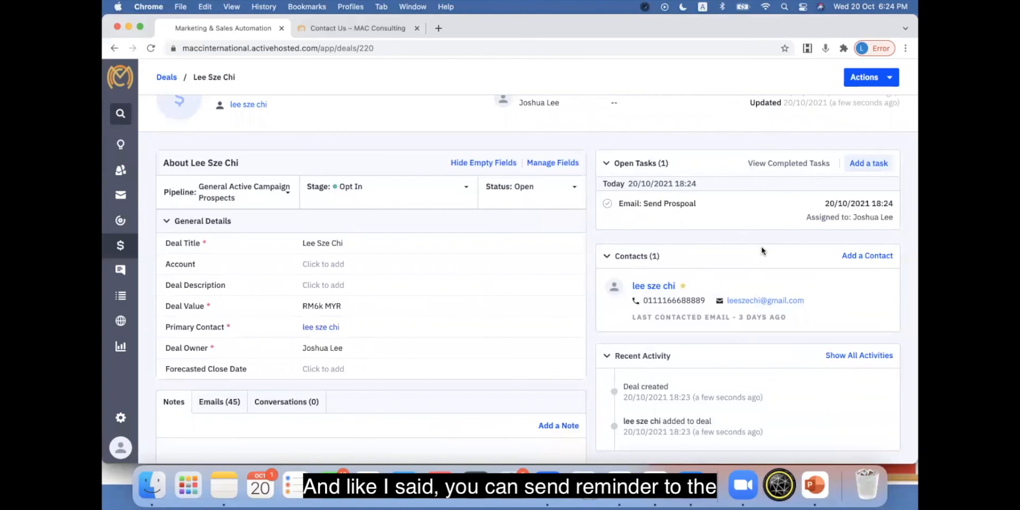
scroll(762, 250, "up", 1)
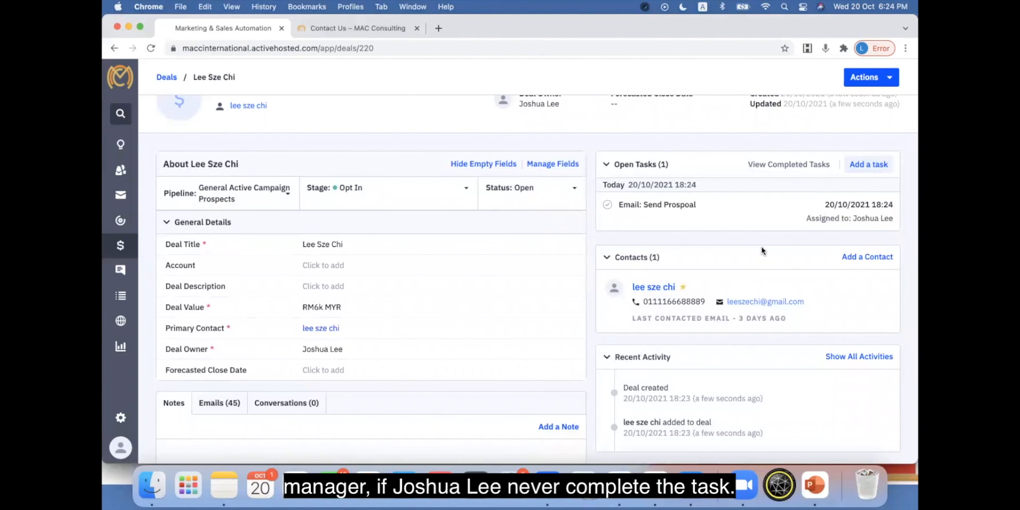
mouse_move(799, 278)
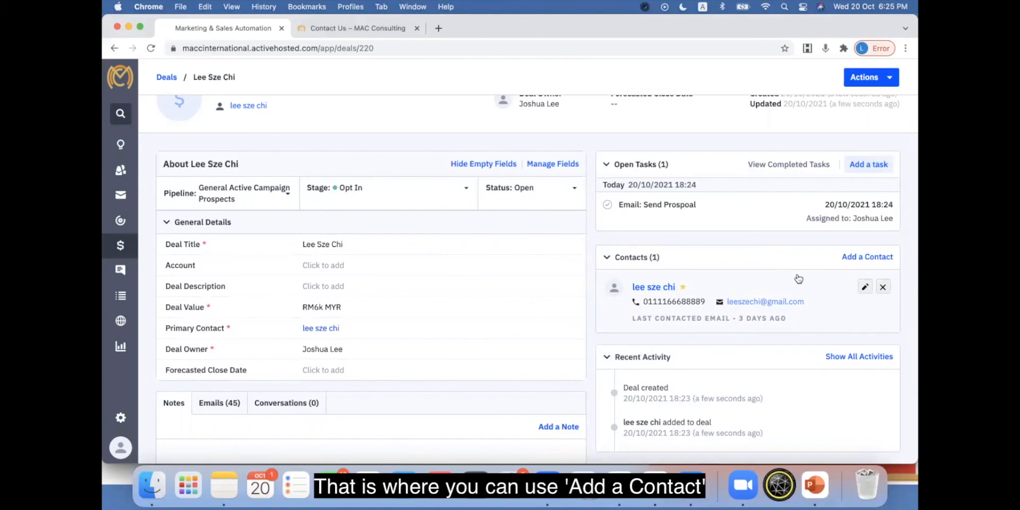
left_click(862, 257)
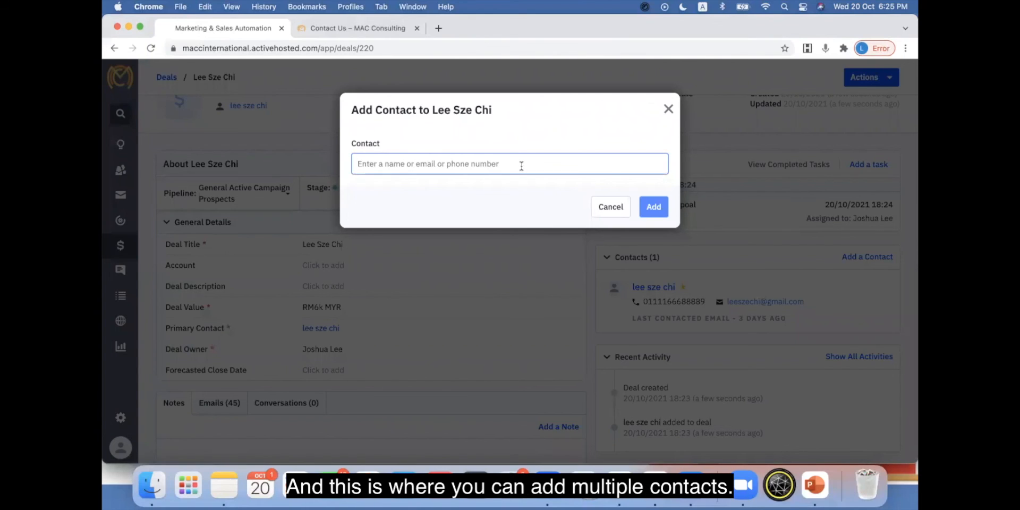
type("Multip")
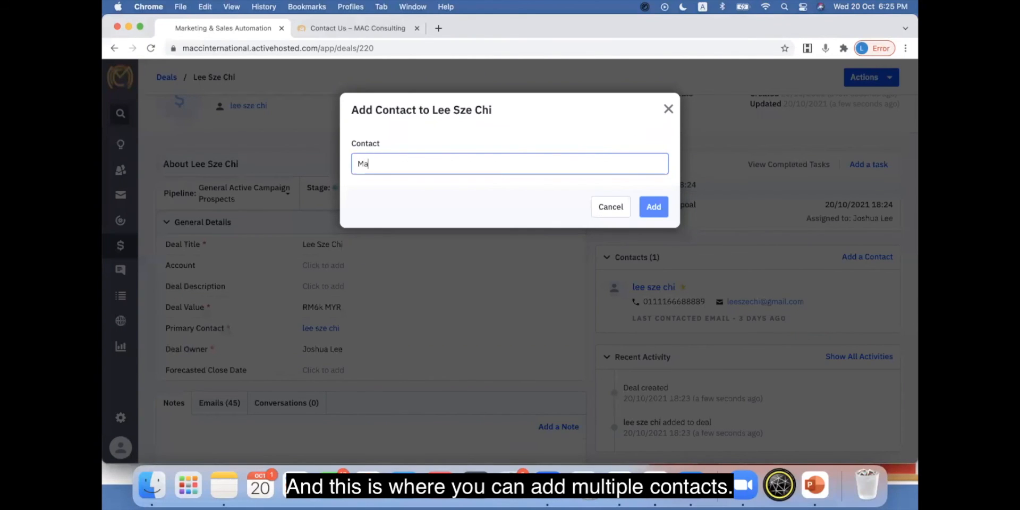
type("le contact")
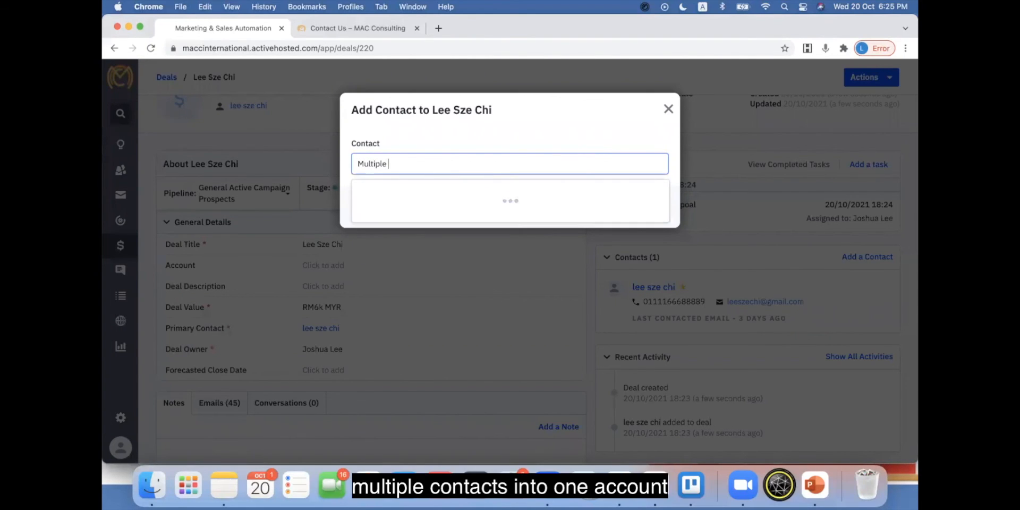
left_click(668, 109)
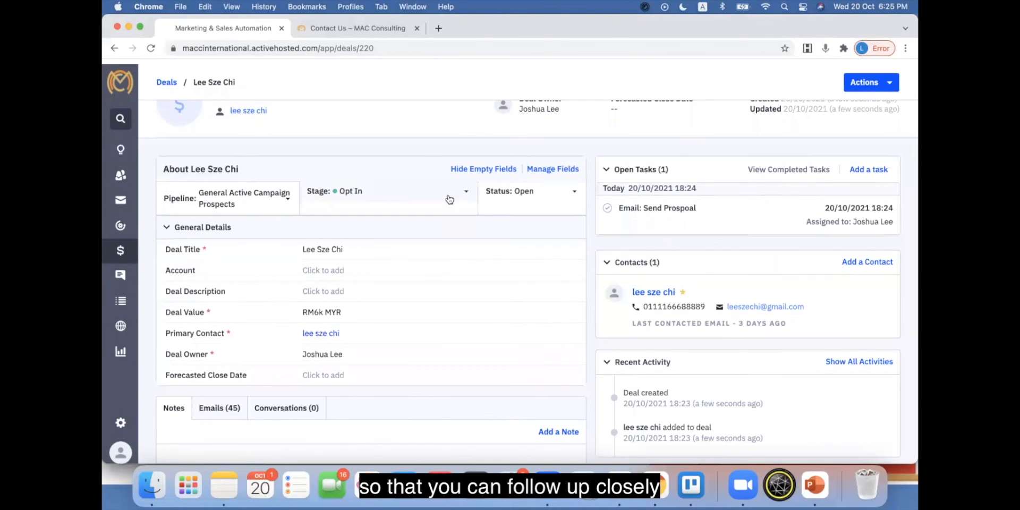
scroll(449, 200, "up", 1)
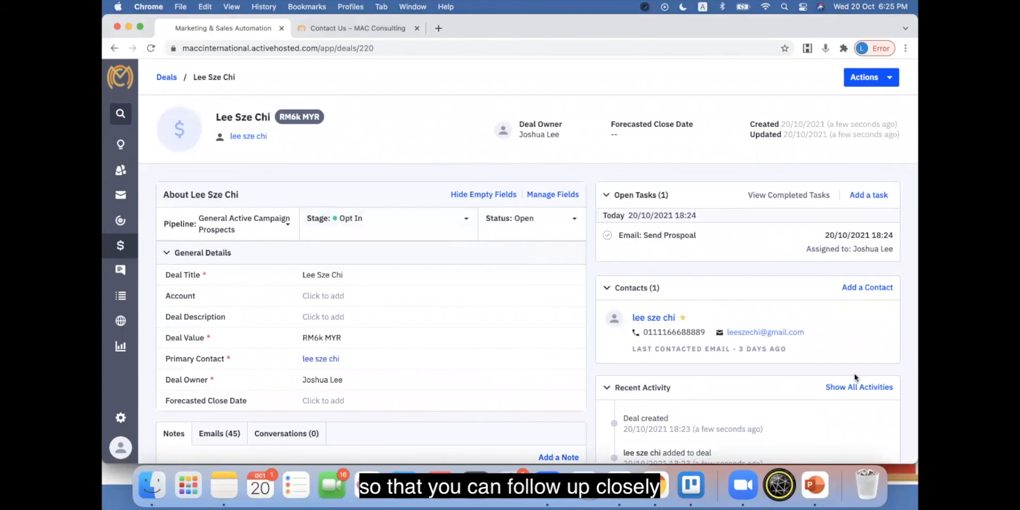